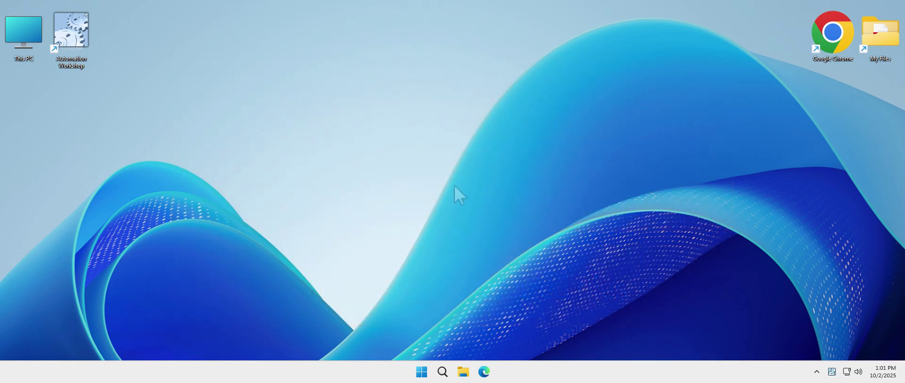
Step: Open Automation Workshop and begin creating a new task in the My Tasks folder, proceeding to its triggers
double_click(71, 30)
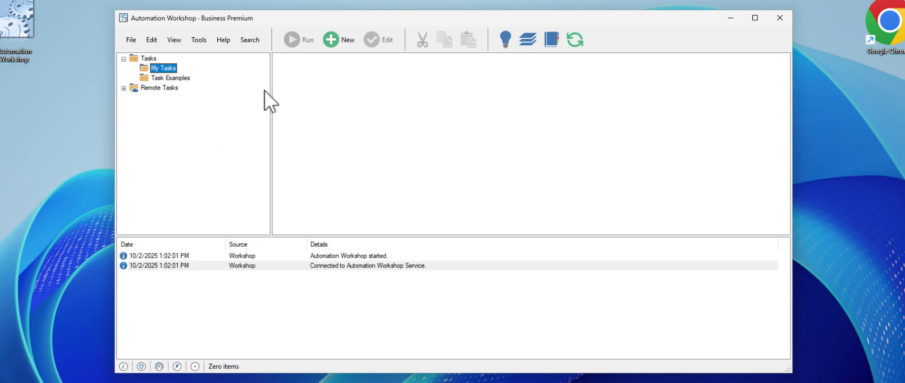
left_click(342, 47)
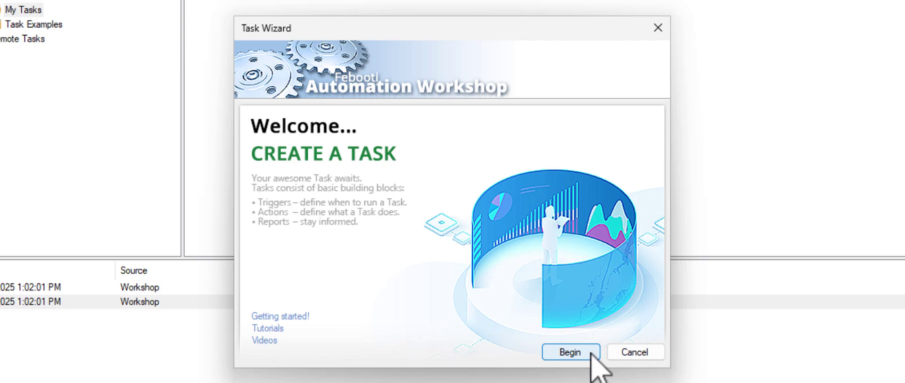
left_click(595, 365)
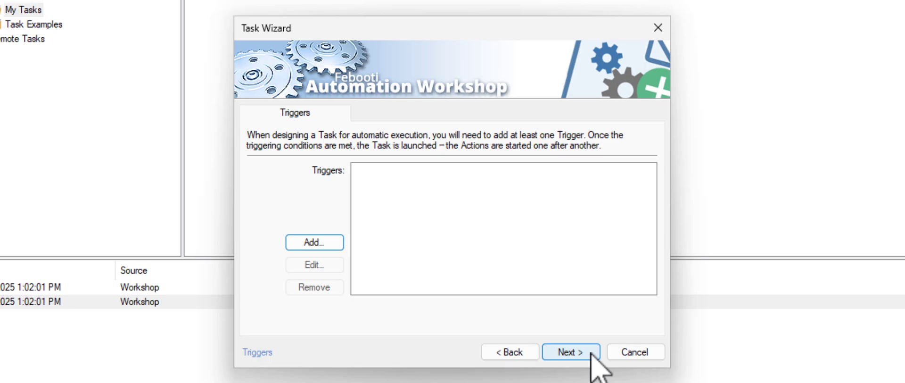
Step: Add a DigitalOcean Spaces Watcher trigger to the new task
left_click(338, 247)
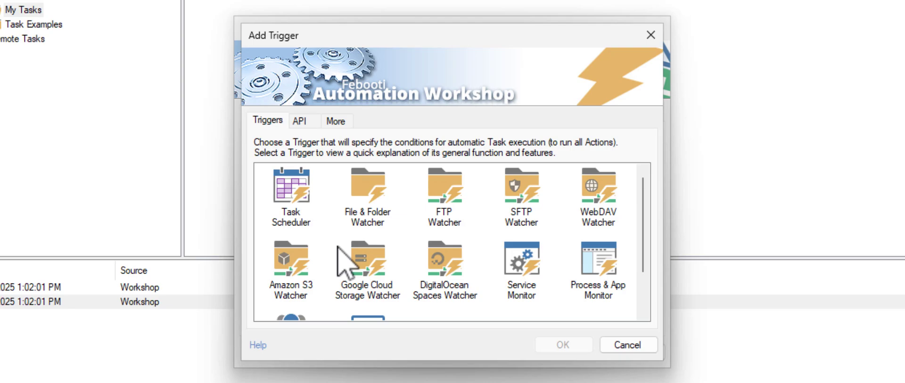
left_click(447, 264)
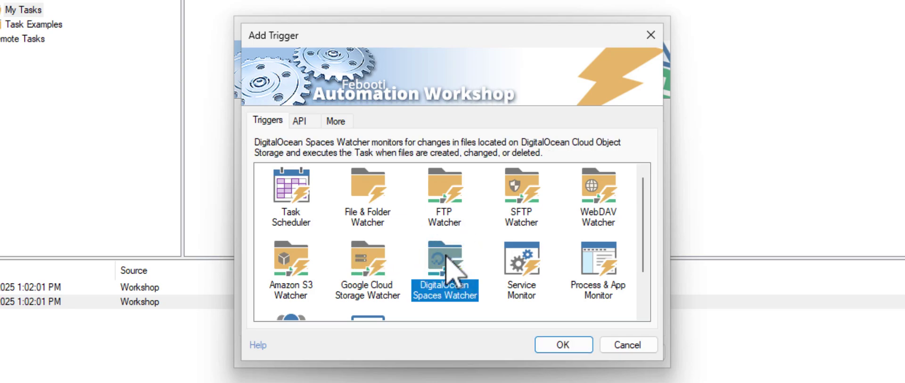
left_click(583, 344)
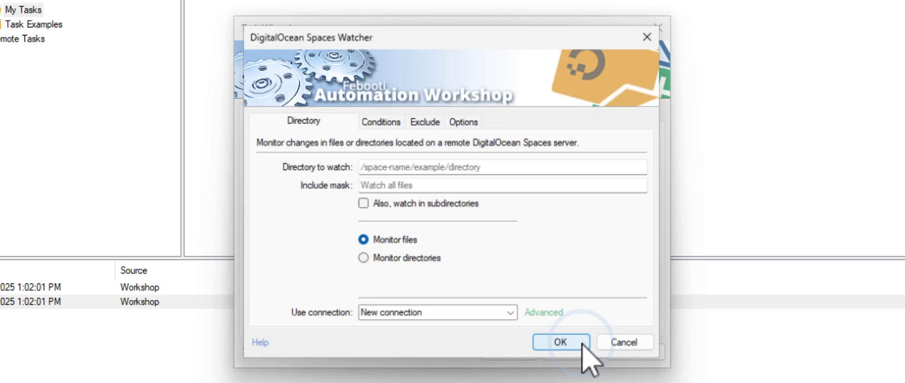
Step: Set the trigger to watch the directory /zoe-demo-bucket/logs/ with the include mask *.log
left_click(513, 171)
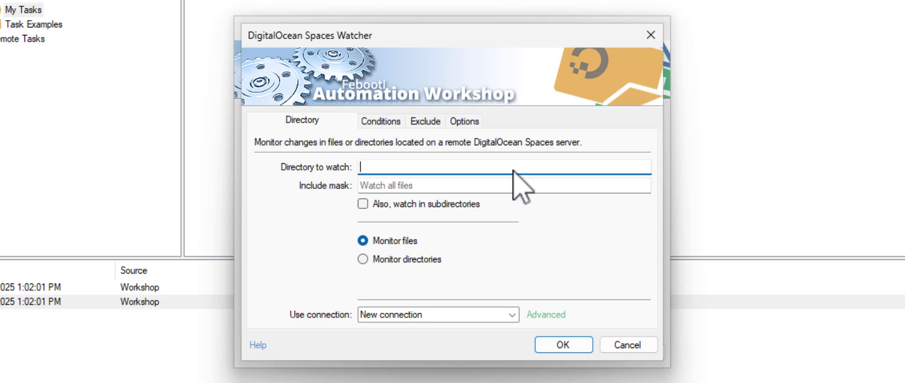
type("/zoe-demo-bucket/logs/")
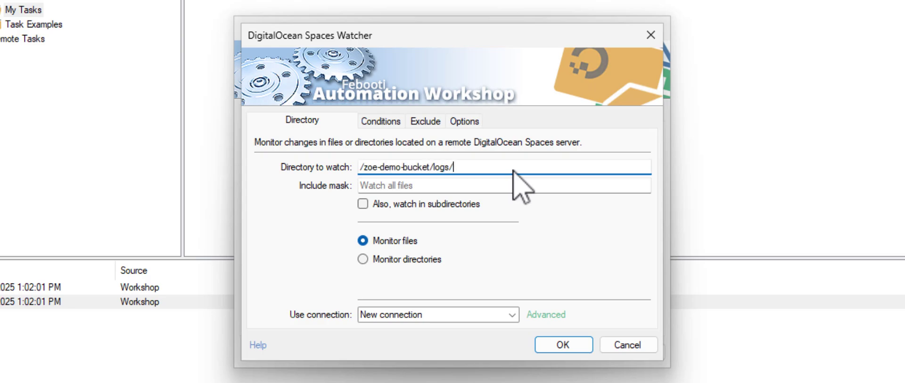
left_click(384, 190)
type("*.")
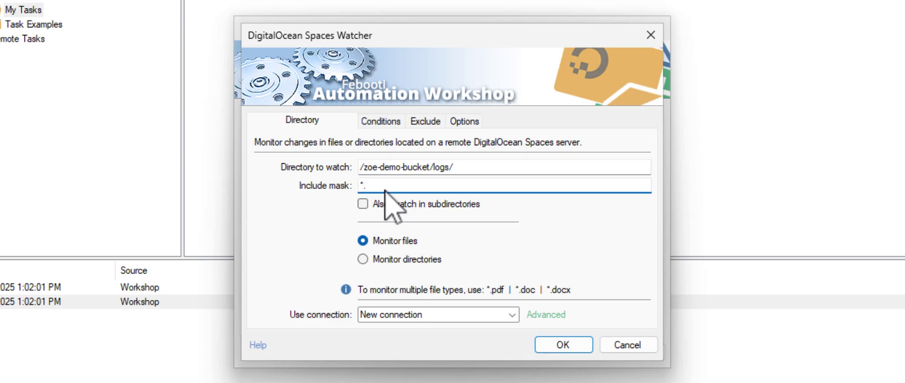
type("log")
Step: Set the trigger condition to watch for file size greater than 500 MB and accept the trigger settings
left_click(376, 121)
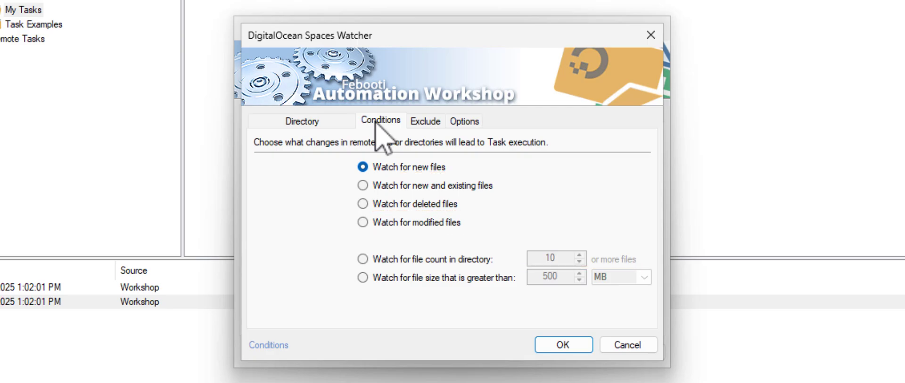
left_click(424, 279)
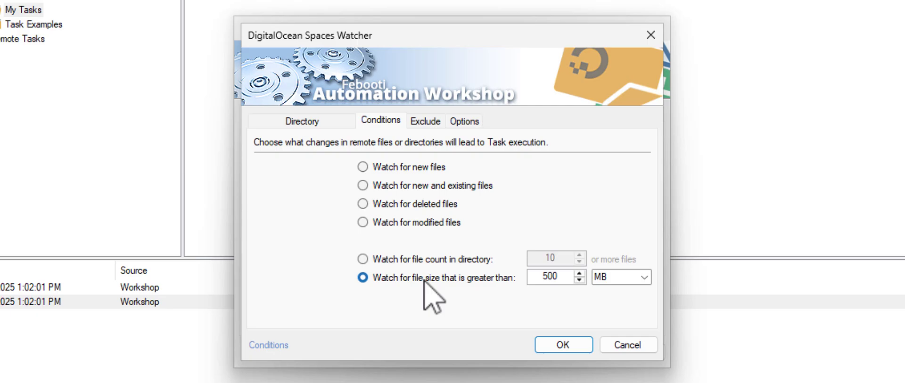
left_click(561, 345)
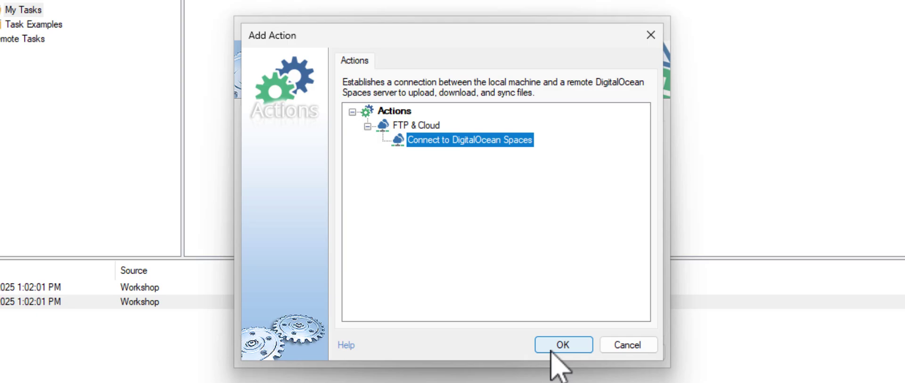
Step: Add the Connect to DigitalOcean Spaces action with the endpoint nyc3.digitaloceanspaces.com
left_click(551, 350)
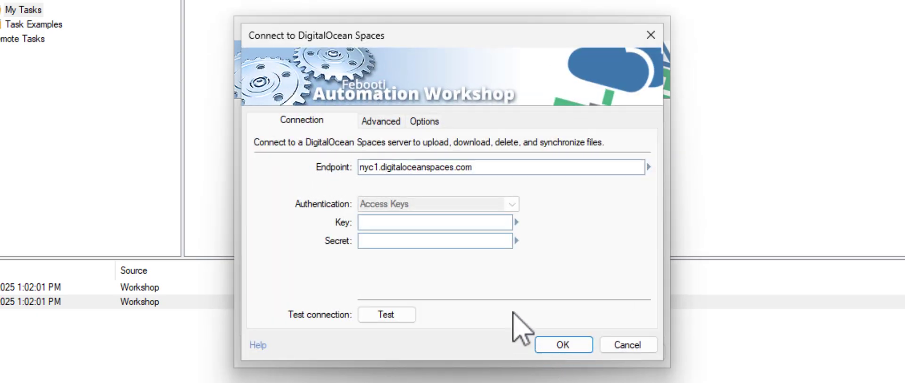
left_click(376, 171)
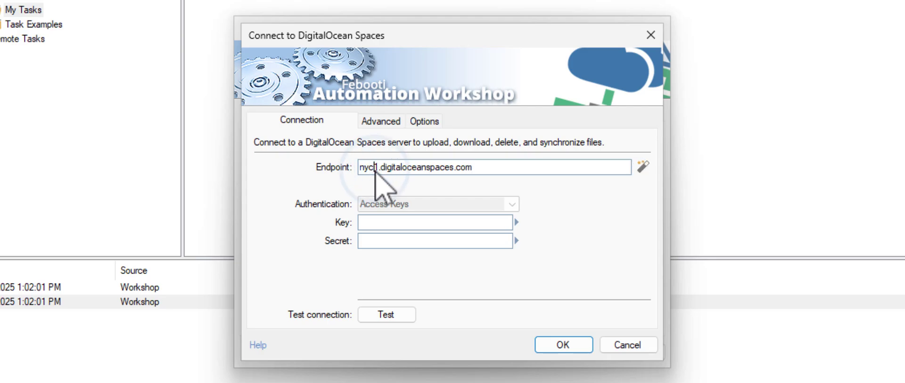
key("Delete")
type("3")
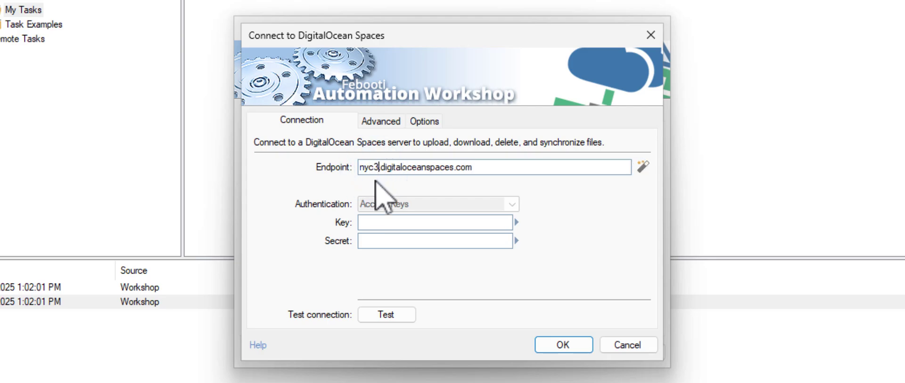
Step: Fill the connection's Key with a file content variable that reads C:\My Files\Key.txt
left_click(376, 222)
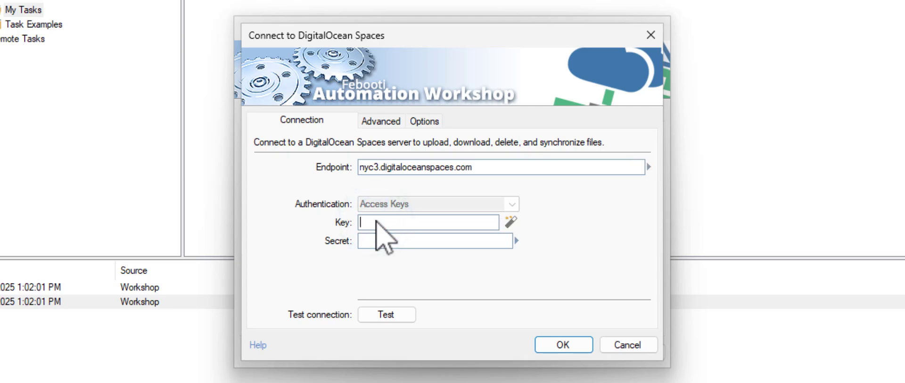
left_click(510, 221)
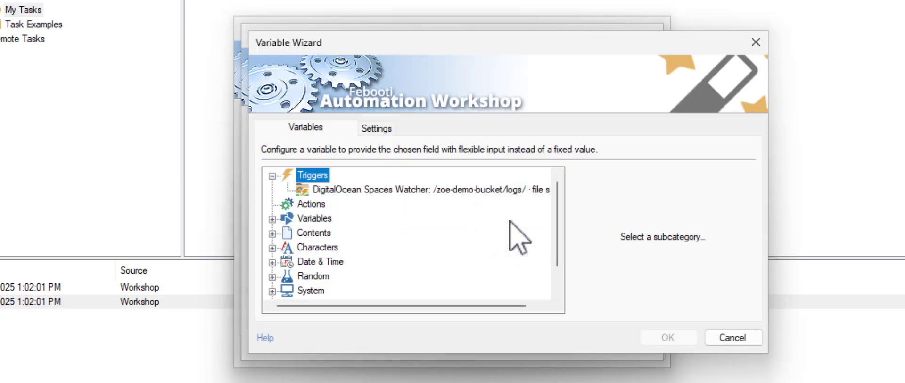
left_click(272, 233)
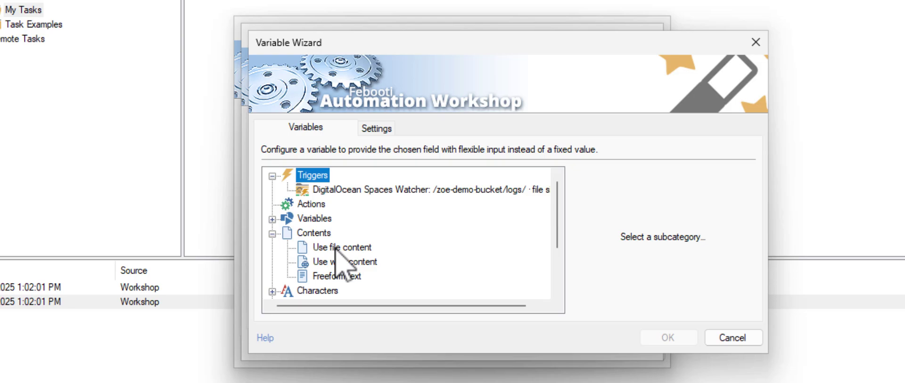
left_click(336, 249)
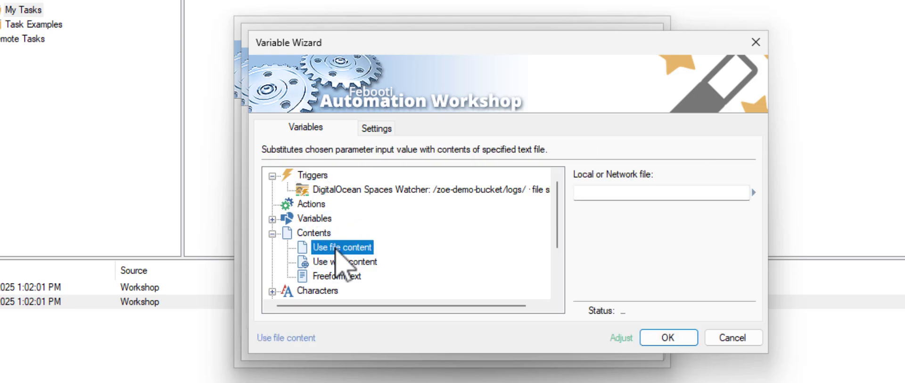
left_click(591, 194)
type("C")
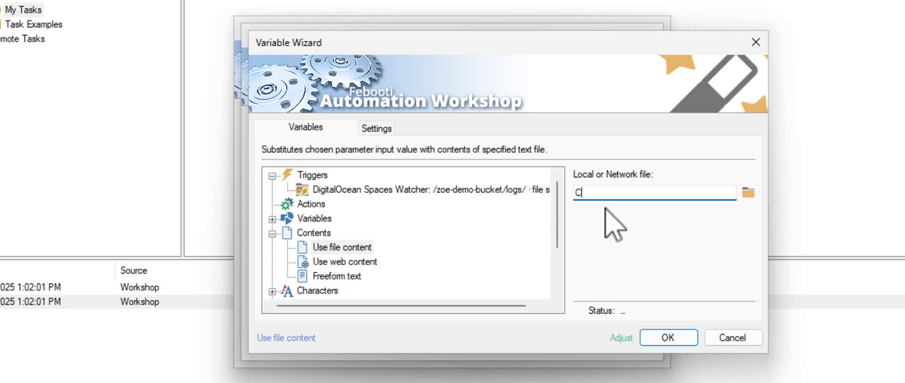
type(":\\My Files\\Key.txt")
key("Return")
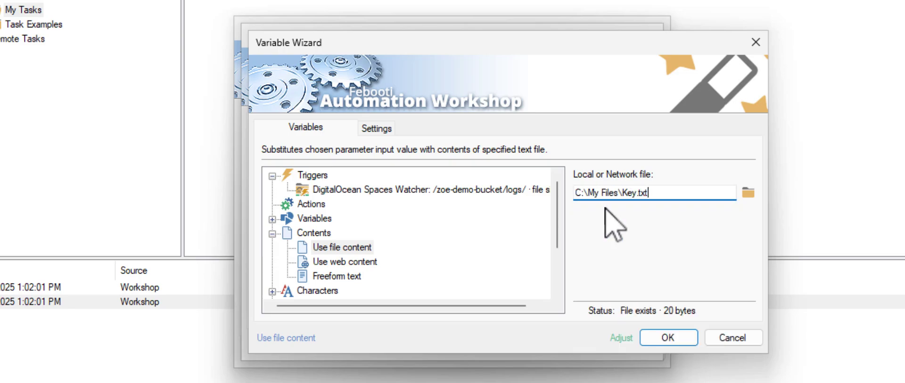
left_click(684, 335)
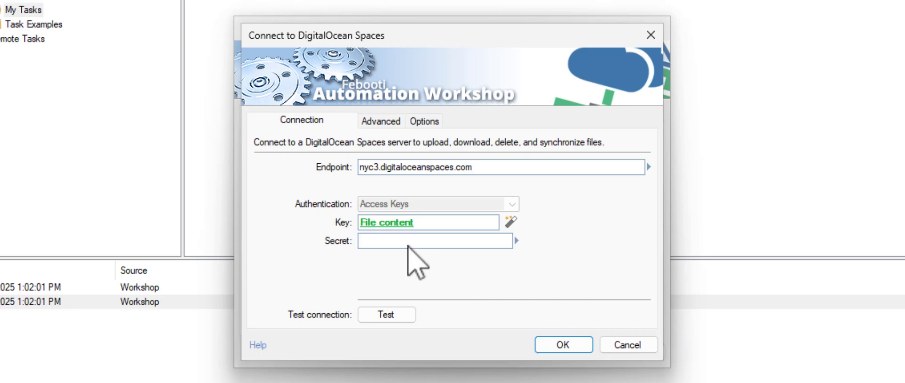
Step: Fill the connection's Secret with a file content variable that reads C:\My Files\Secret.txt, and accept the connection settings
left_click(385, 241)
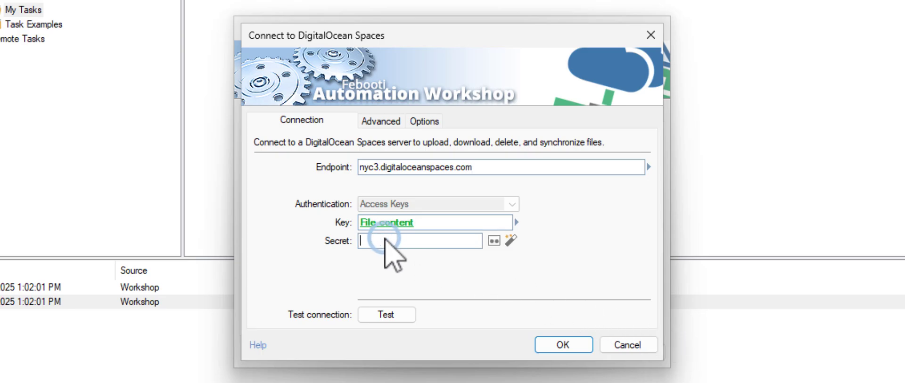
left_click(512, 241)
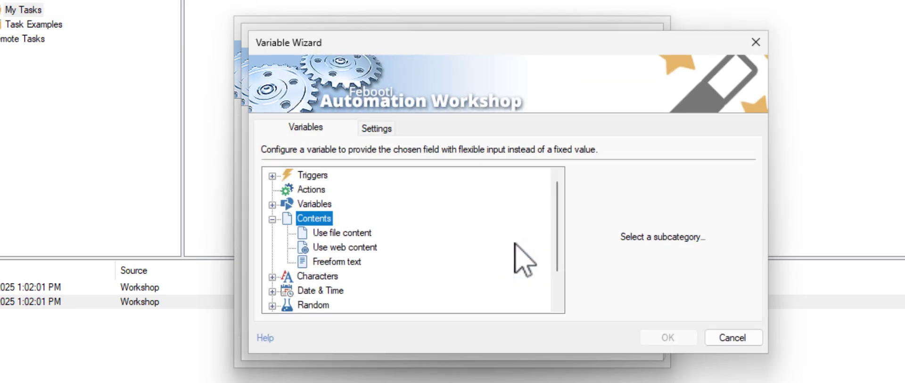
left_click(336, 233)
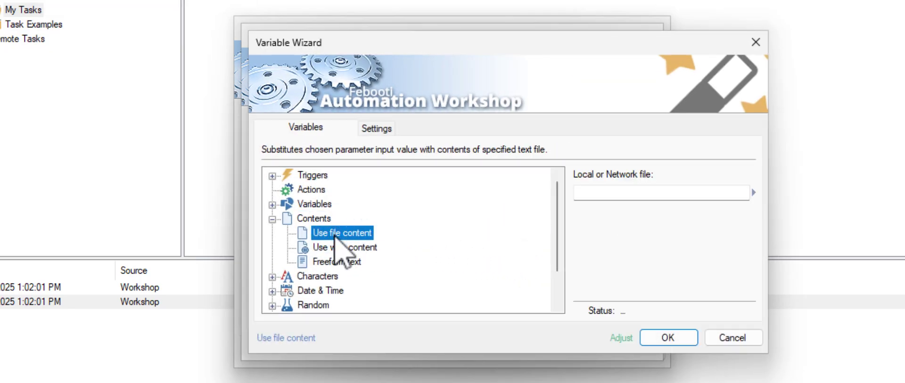
left_click(651, 193)
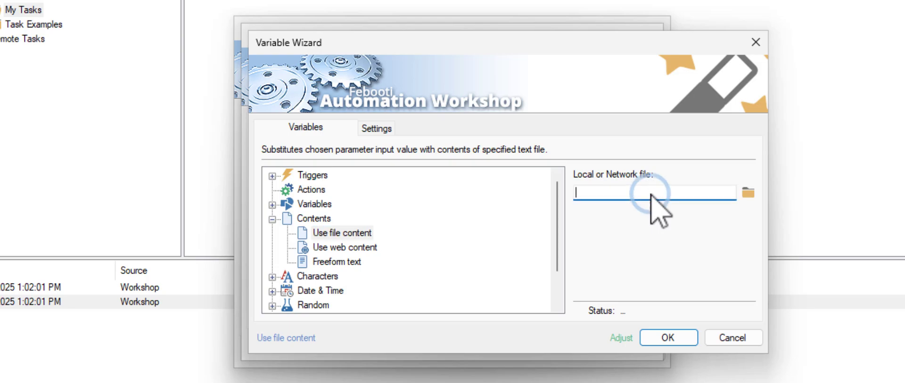
type("C:\\My")
type("Files\\Secret.txt")
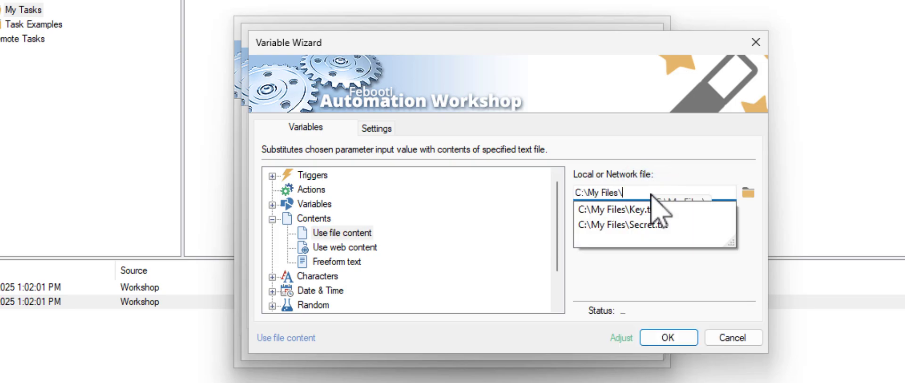
left_click(684, 336)
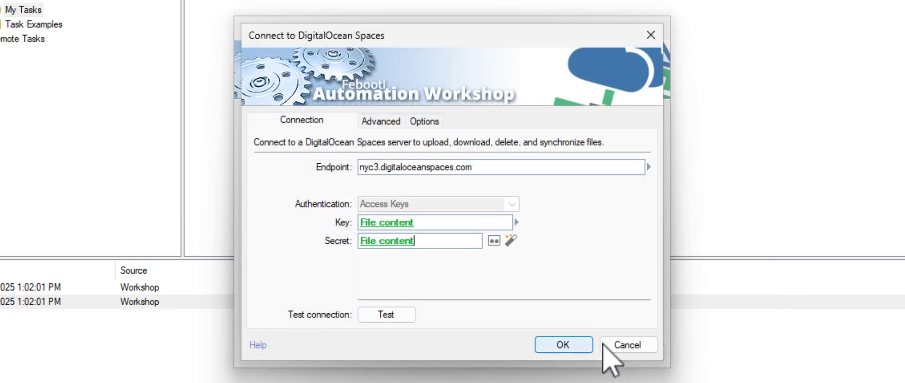
left_click(577, 344)
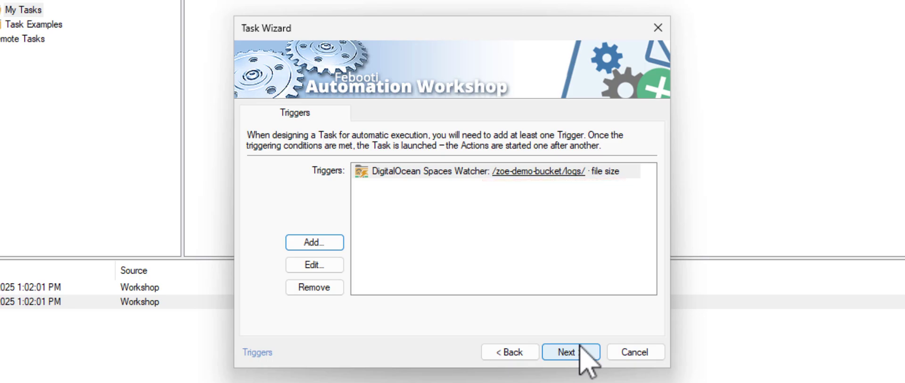
Step: Proceed to the task's actions, search the available actions for "delete", and add Delete Remote File to the workflow
left_click(592, 353)
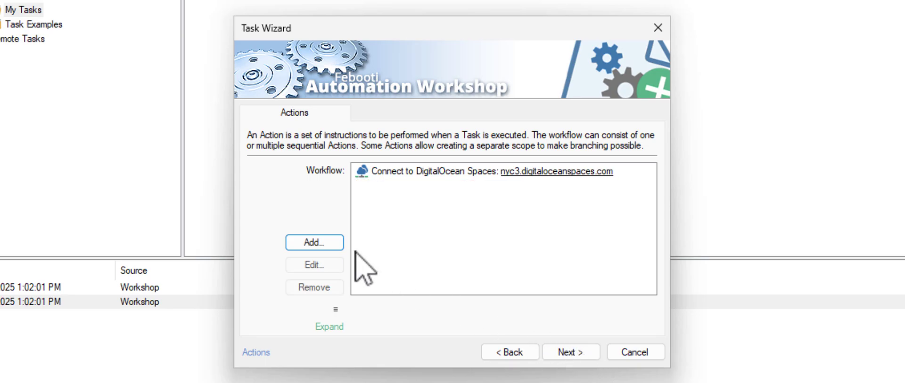
left_click(336, 243)
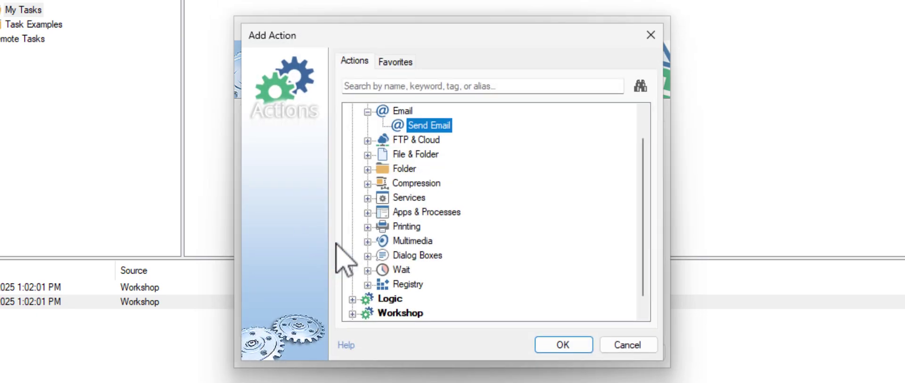
left_click(367, 140)
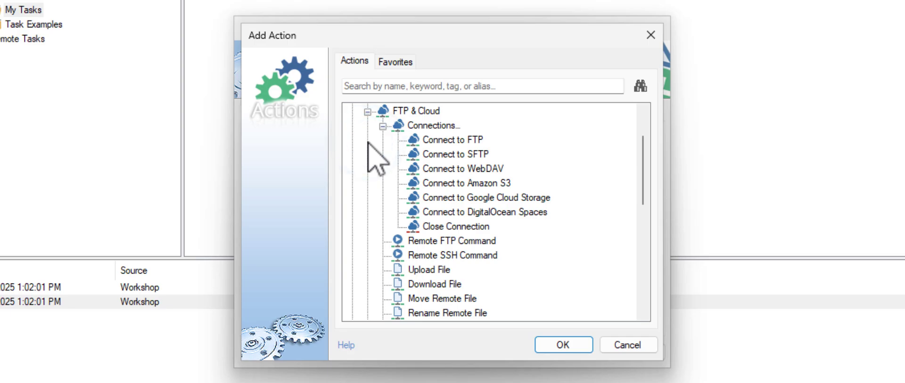
type("delete")
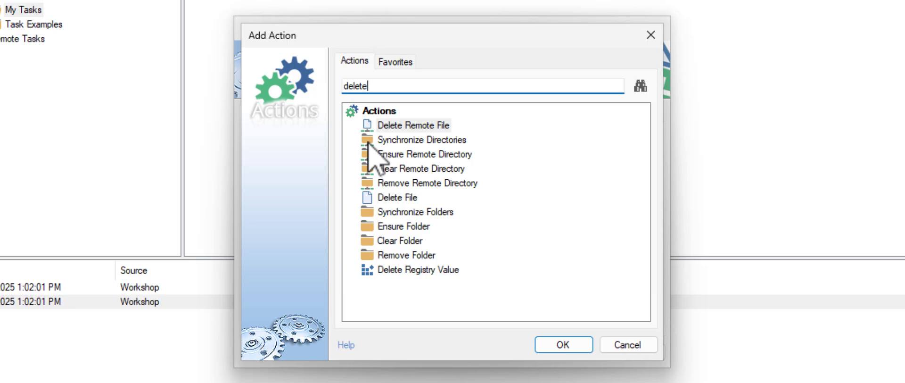
left_click(412, 125)
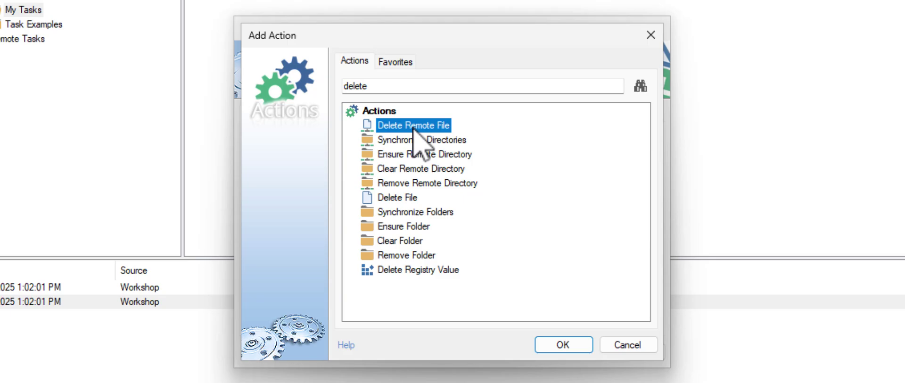
left_click(580, 348)
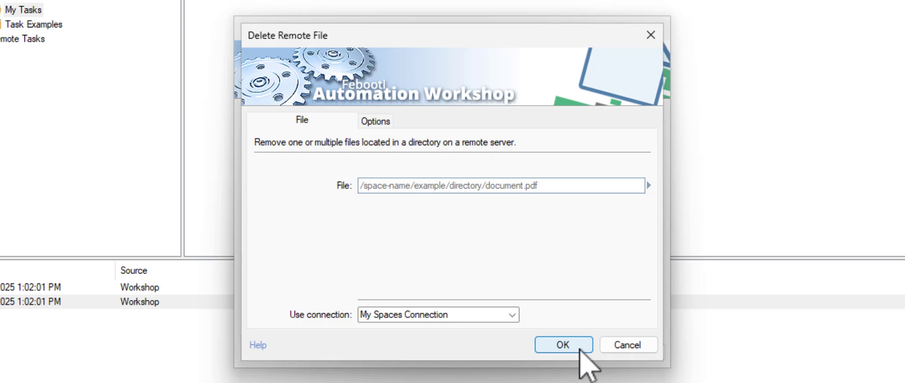
Step: Set the file to delete to the DigitalOcean Spaces Watcher trigger variable with the Full path and filename preset, and accept the action
left_click(422, 186)
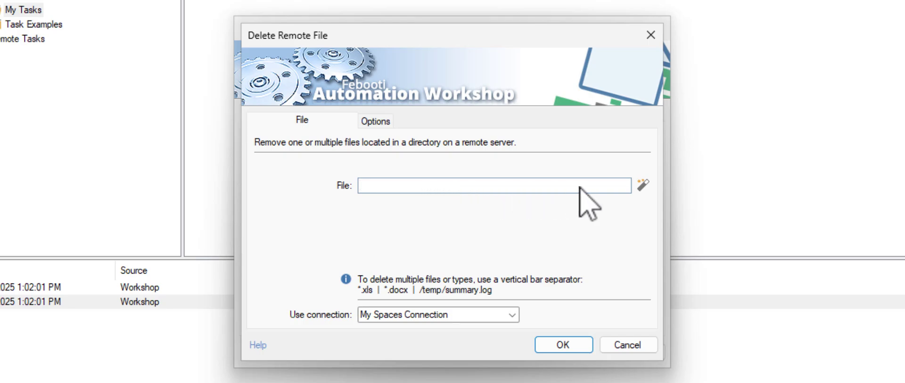
left_click(642, 185)
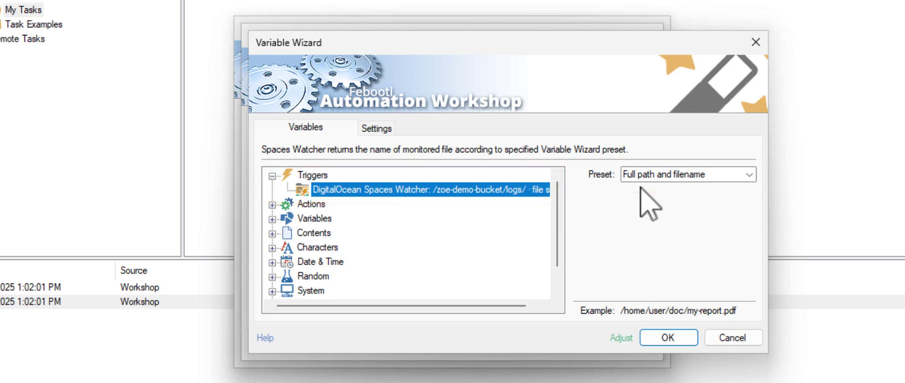
left_click(683, 336)
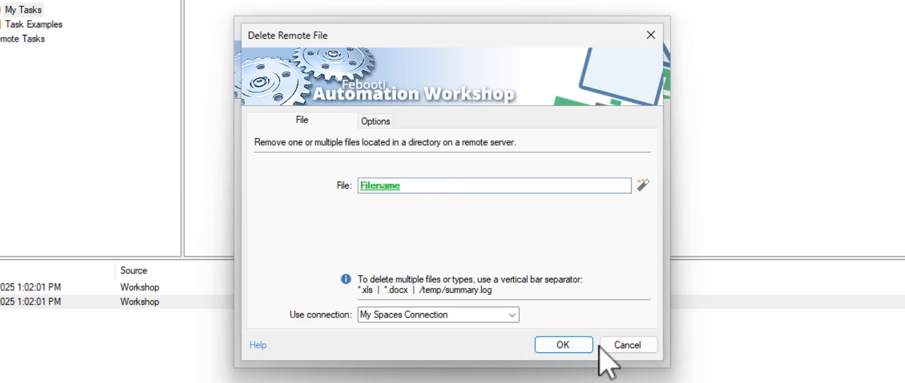
left_click(581, 349)
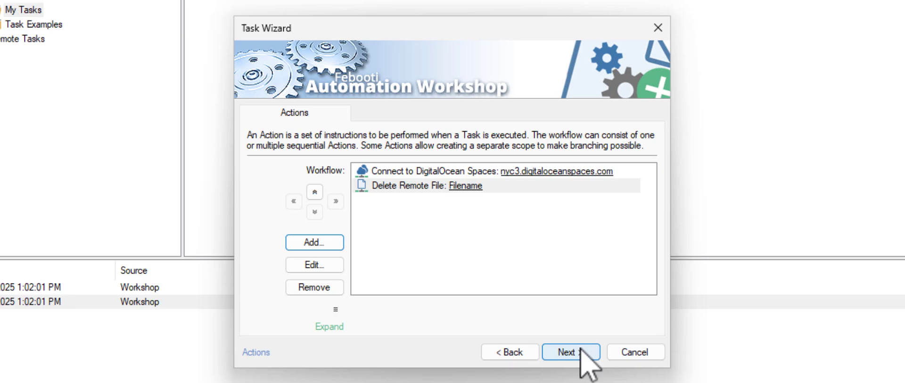
Step: Keep the default Run As settings, name the task "Delete large log files", and finish creating it
left_click(581, 350)
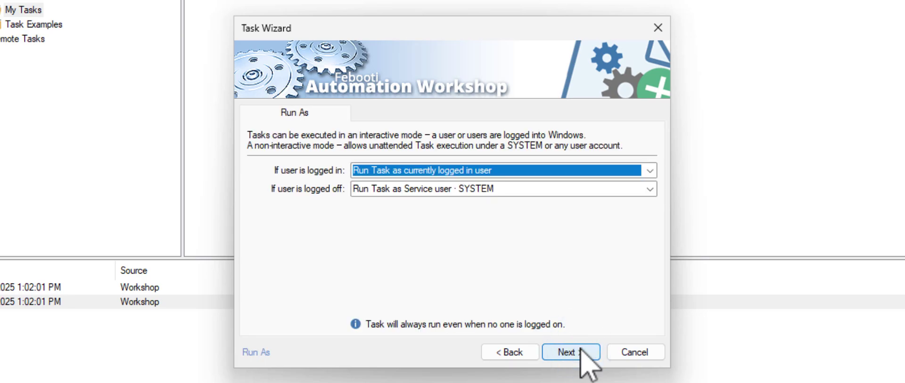
left_click(581, 350)
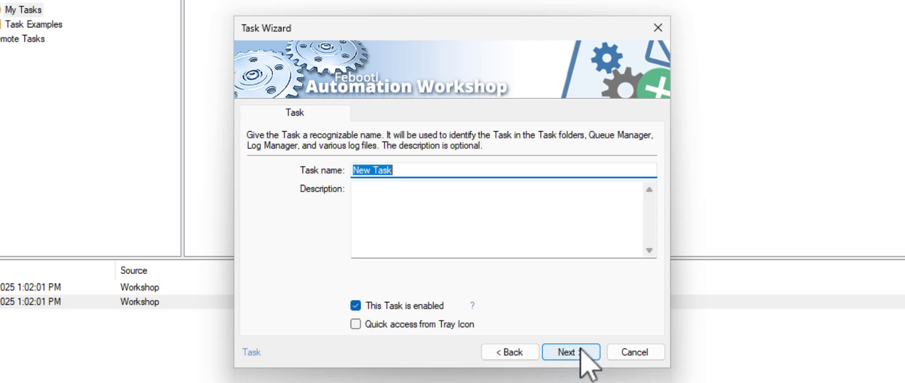
type("Delete I")
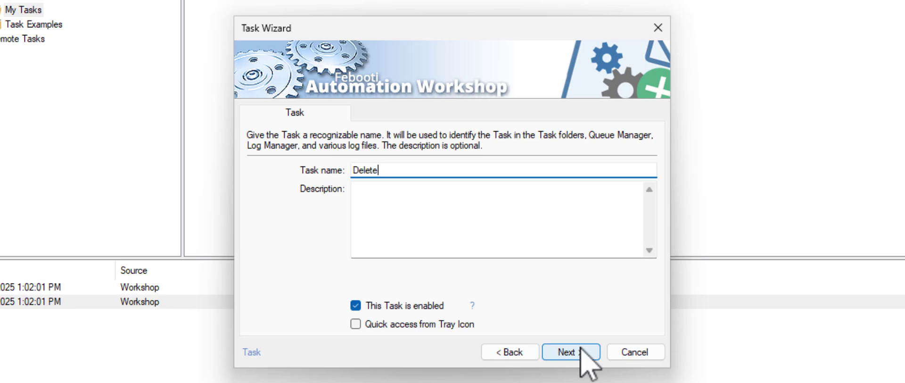
type("arge log files")
left_click(580, 349)
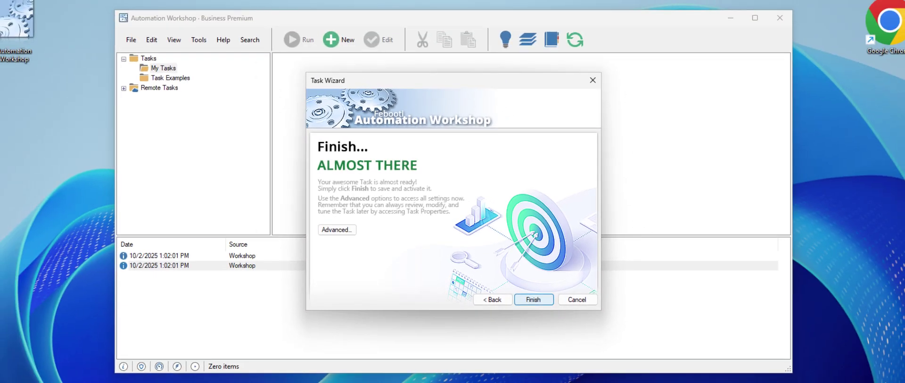
left_click(537, 300)
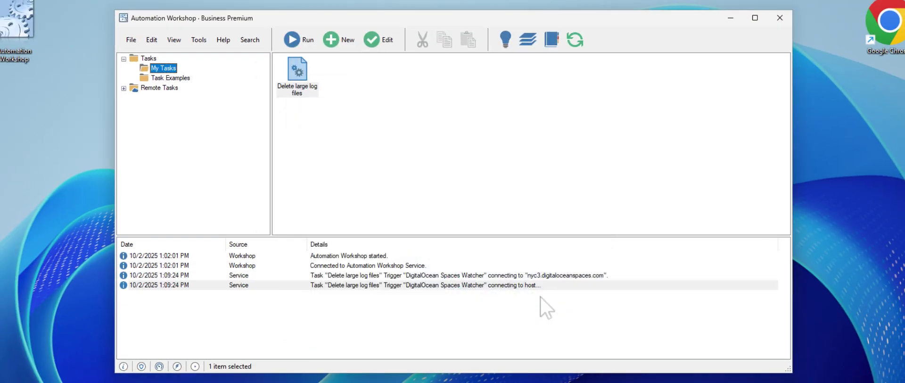